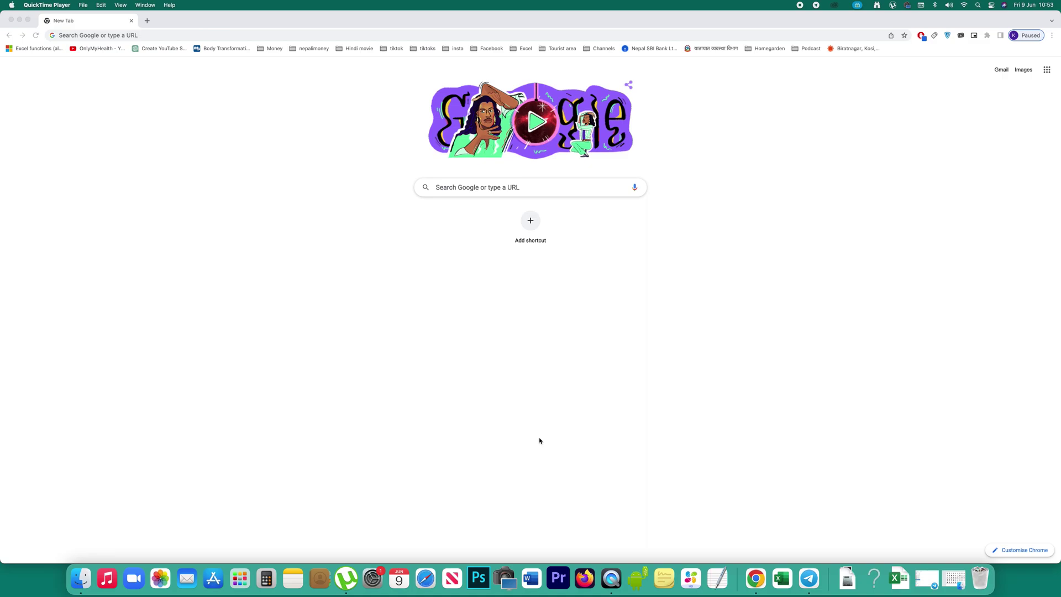
- Start typing 'ap' in Chrome's address bar so appleid.apple.com is suggested
click(356, 36)
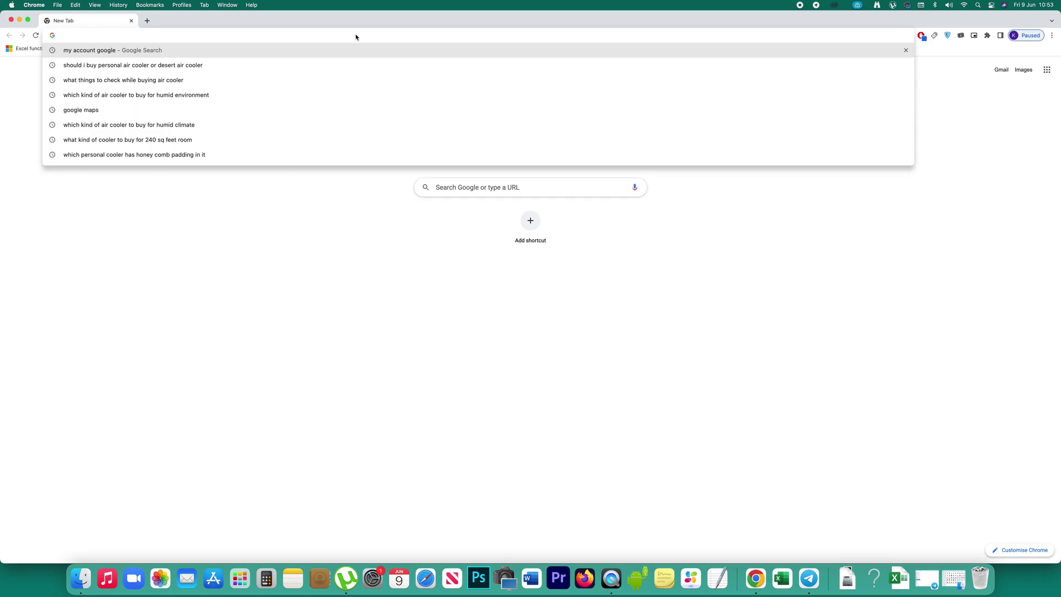
text(appleid.apple.com)
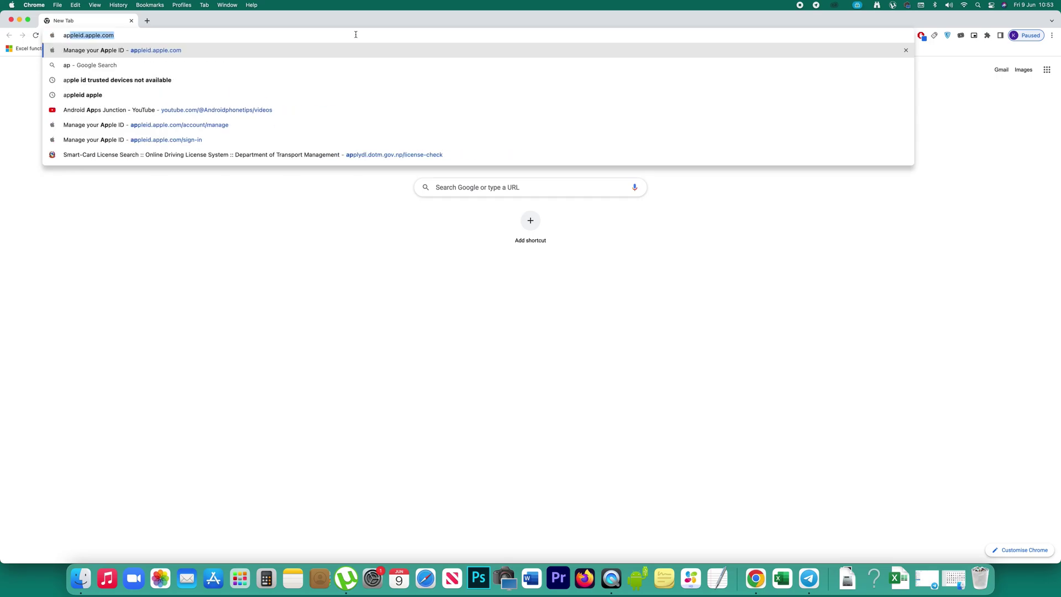
- Open appleid.apple.com, sign in with Apple ID and password, and allow the verification prompt
click(182, 50)
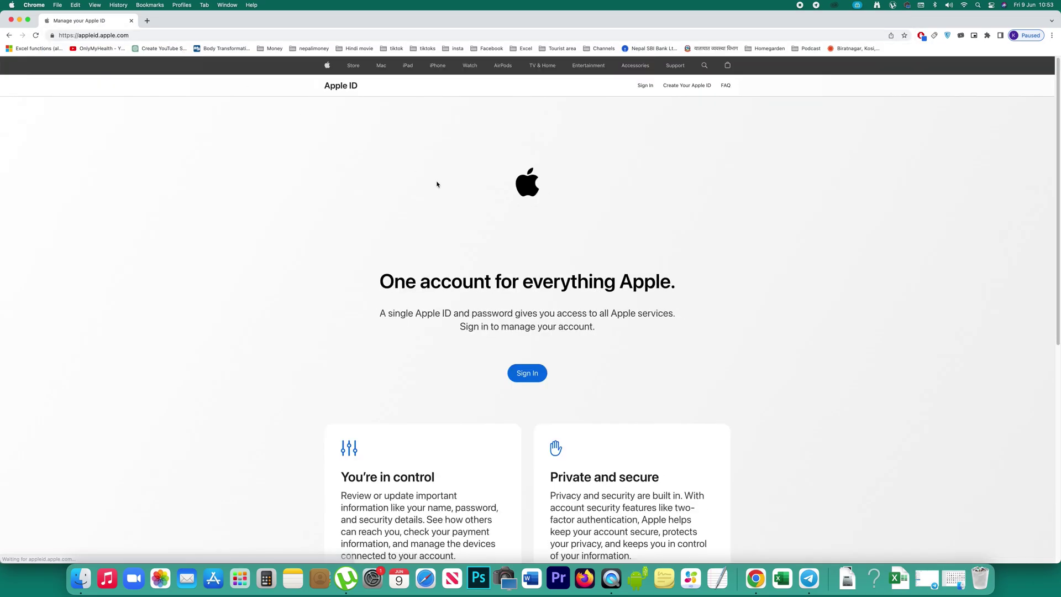
click(528, 373)
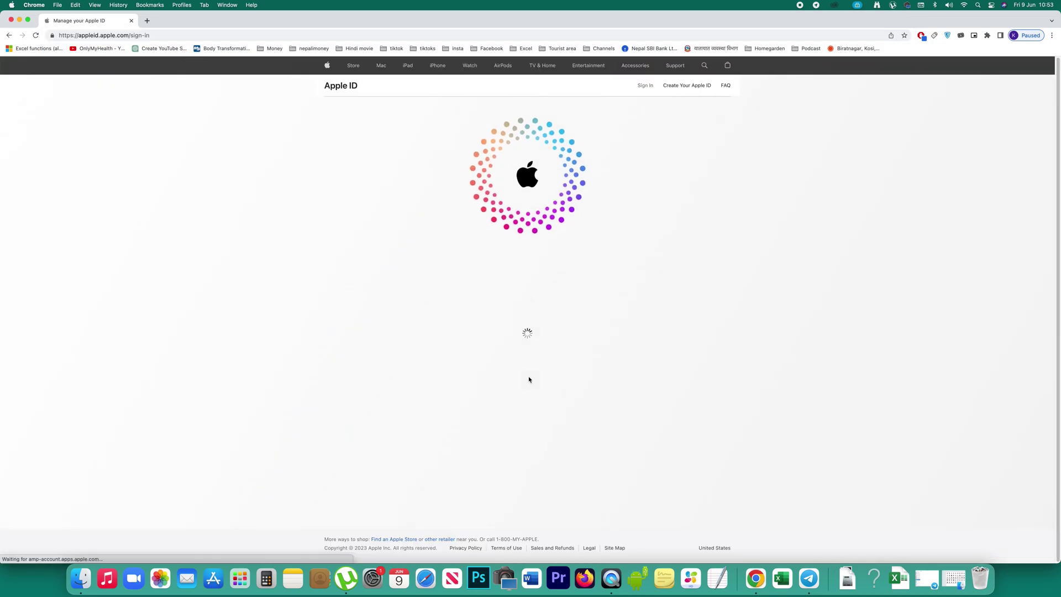
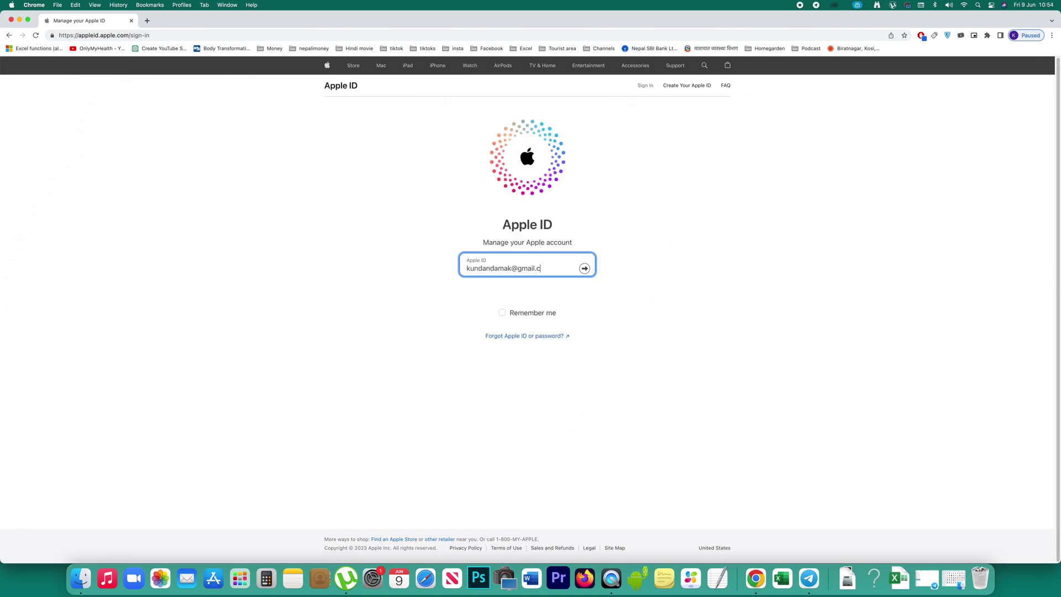
click(585, 269)
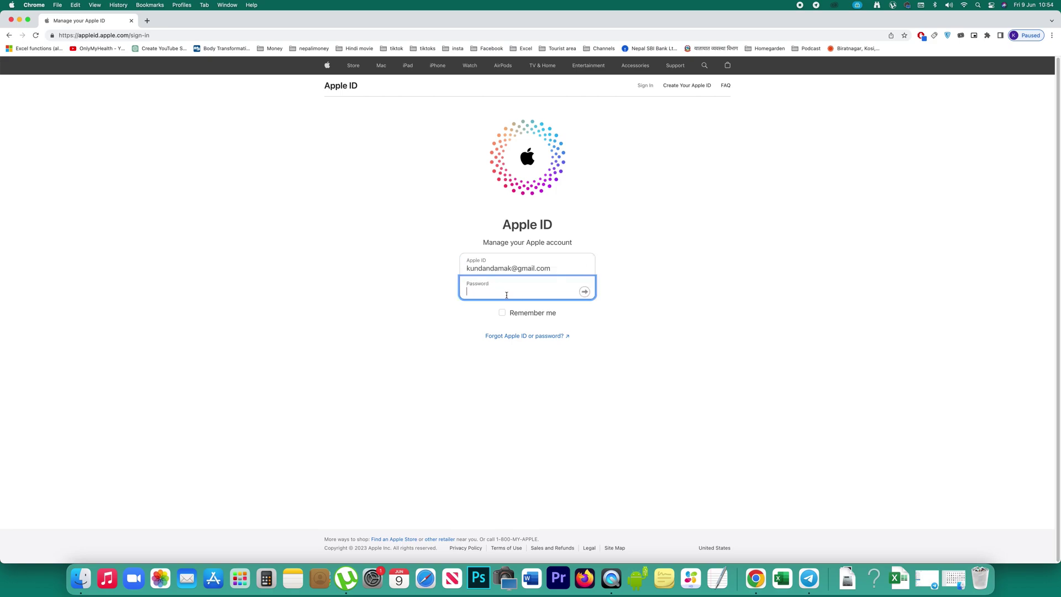
text(****)
text(****)
click(585, 290)
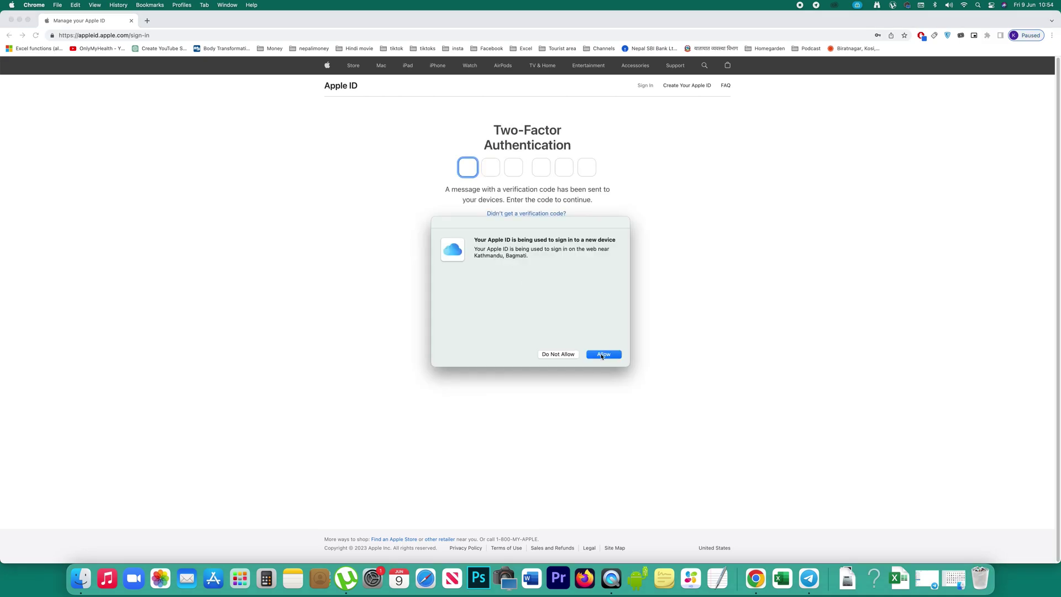
click(602, 355)
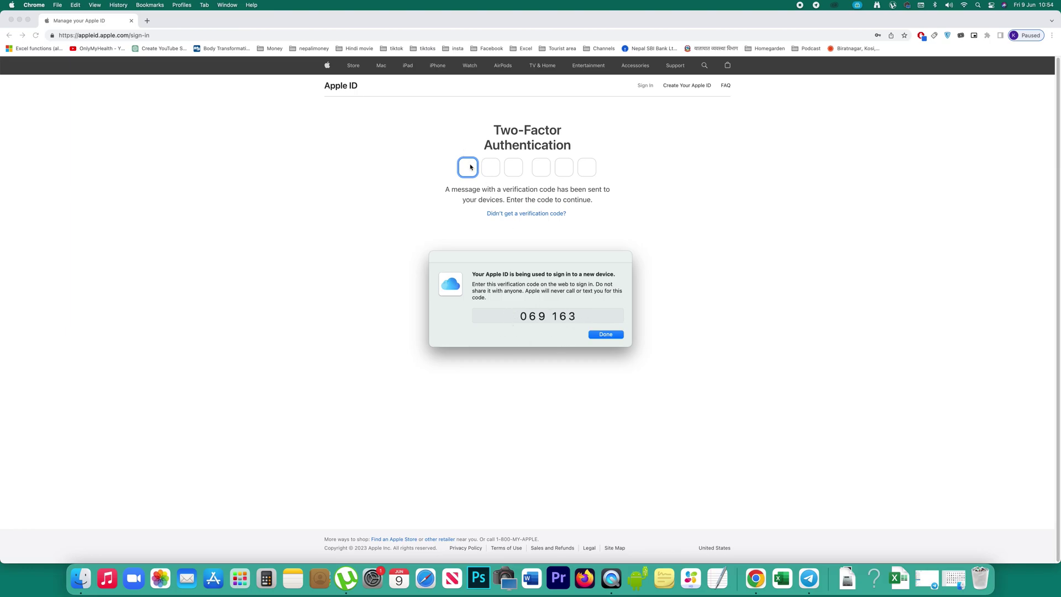
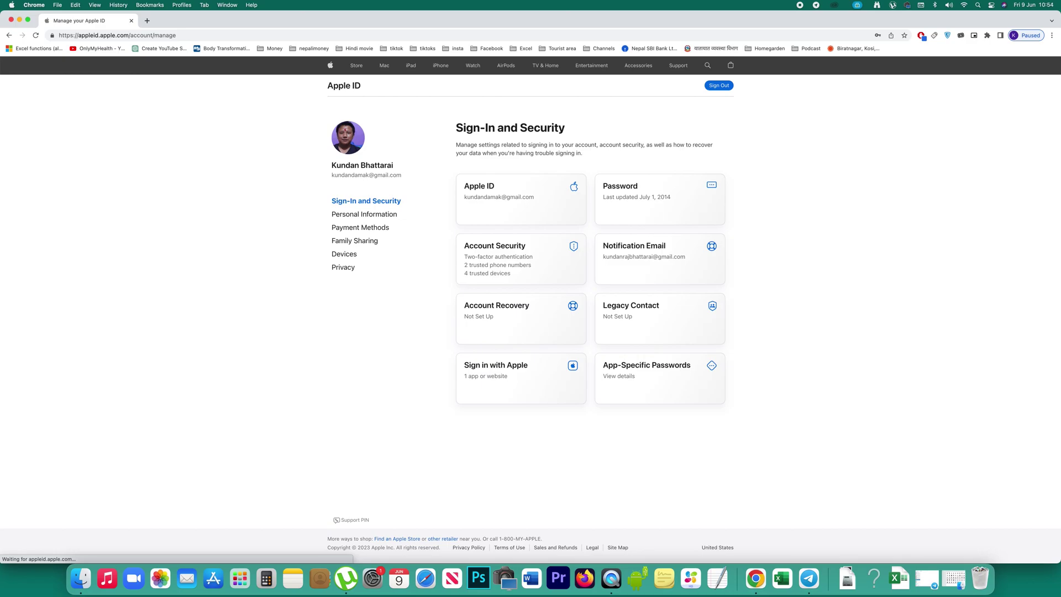
- In Account Security, remove the iPad mini 3 from the account and confirm the removal
click(481, 248)
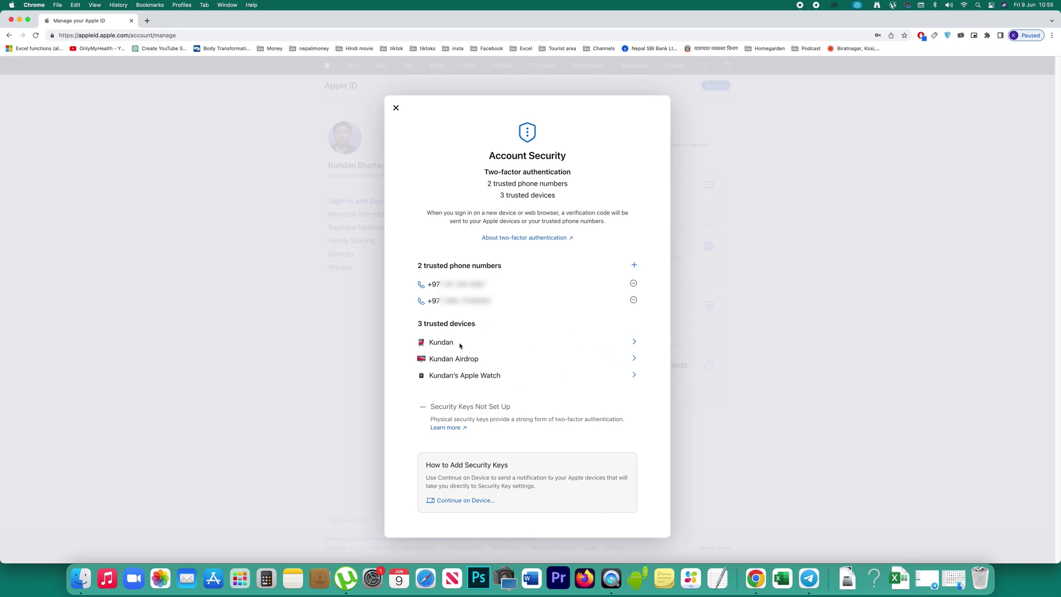
click(634, 342)
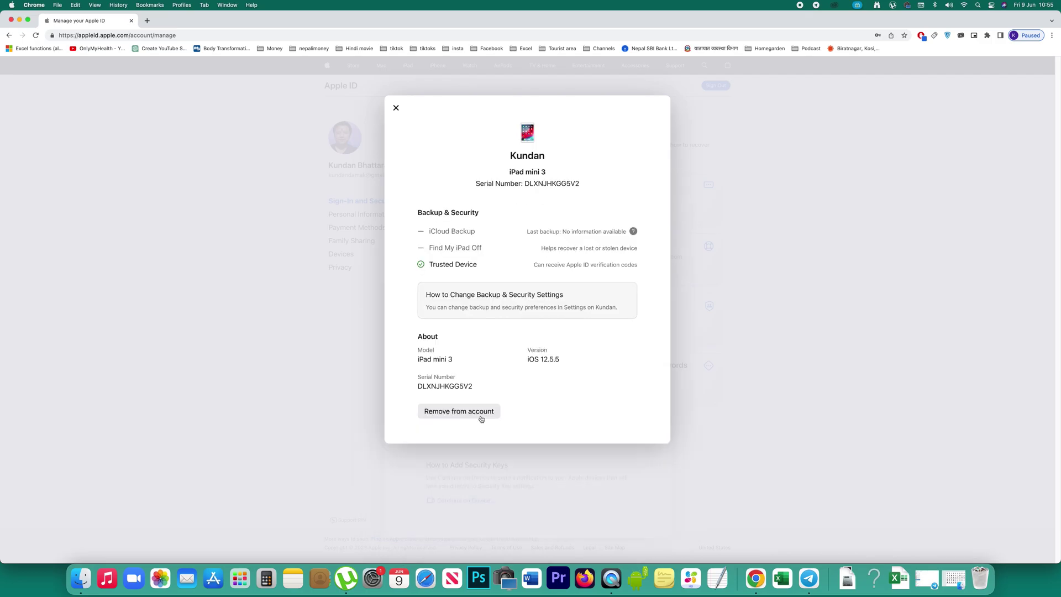
click(449, 412)
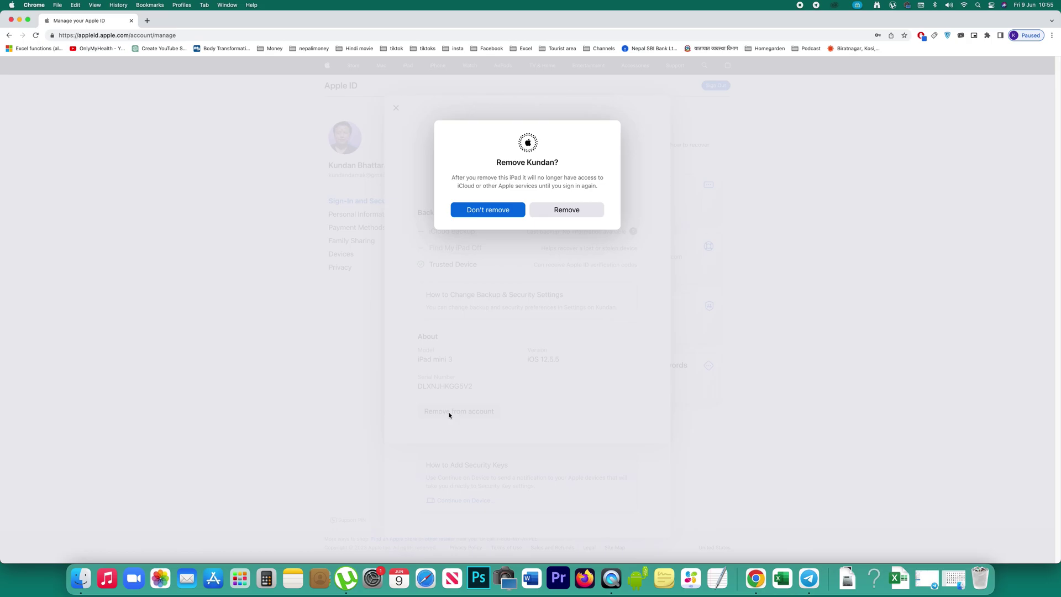
click(559, 212)
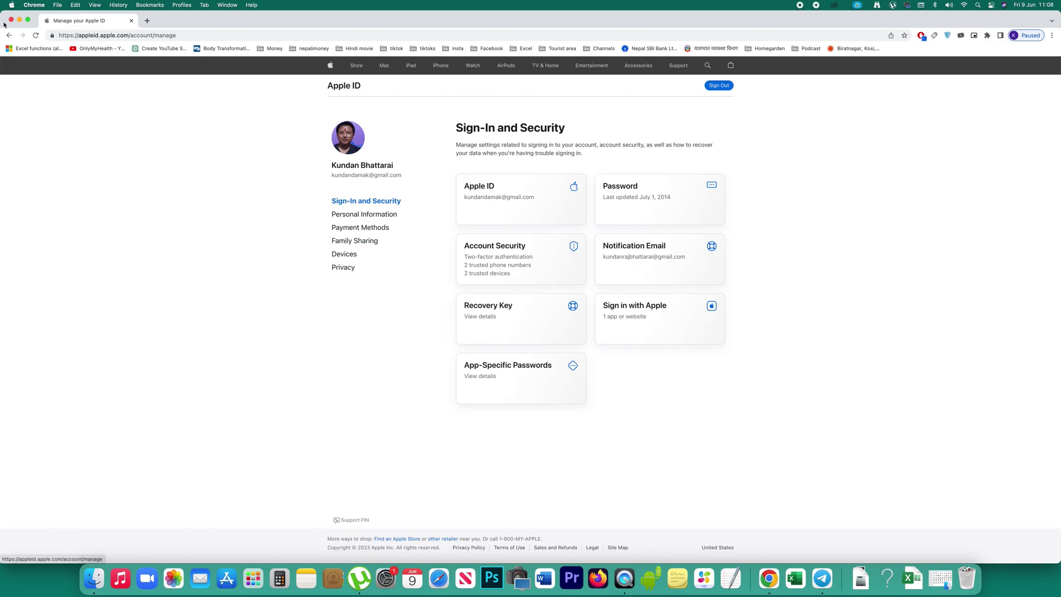
- Reload the page and check that Account Security lists three trusted devices
click(35, 35)
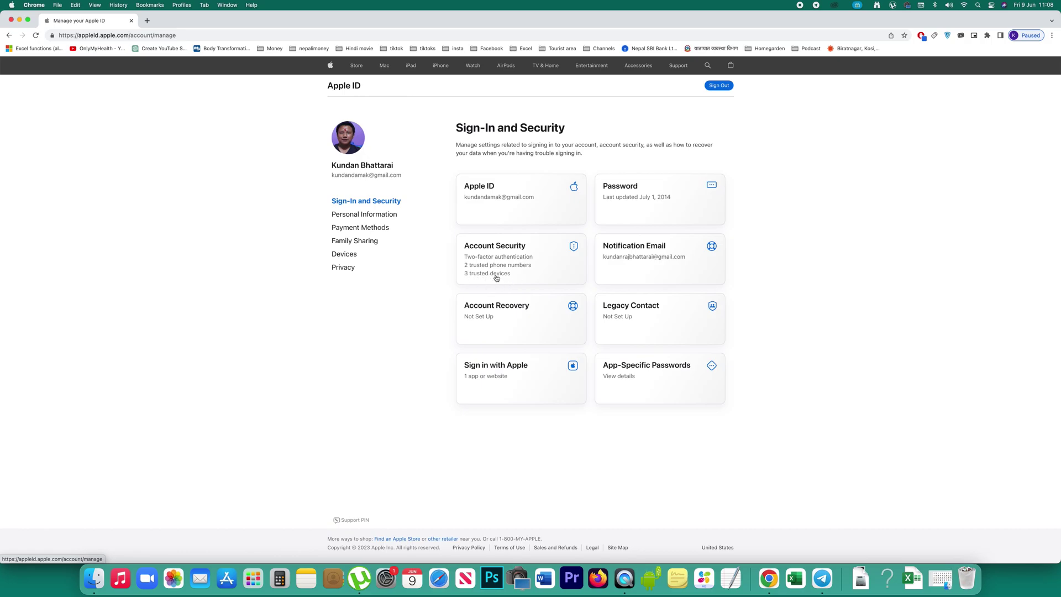
click(493, 277)
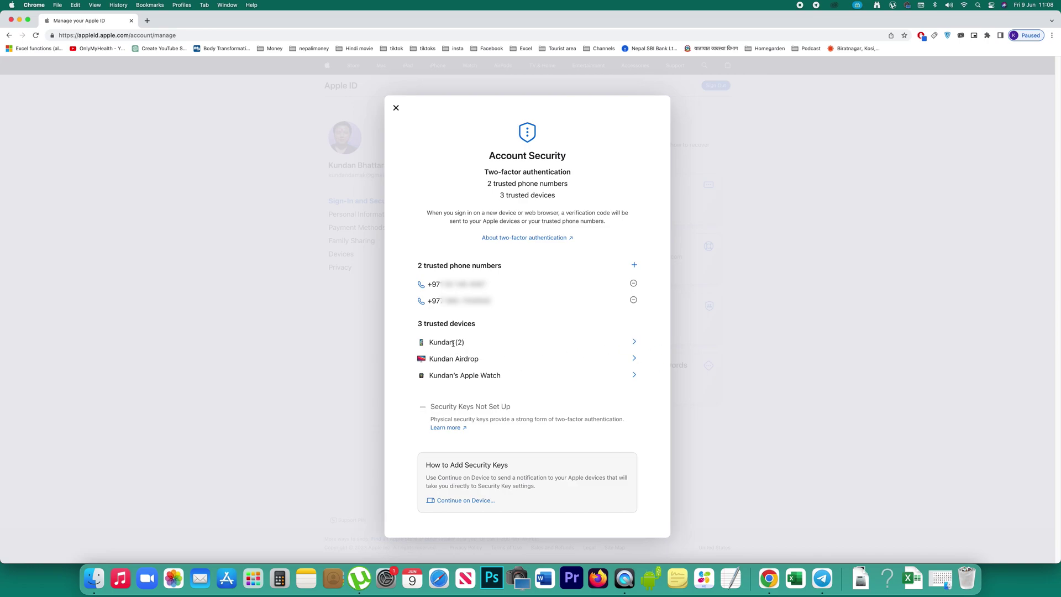
click(357, 216)
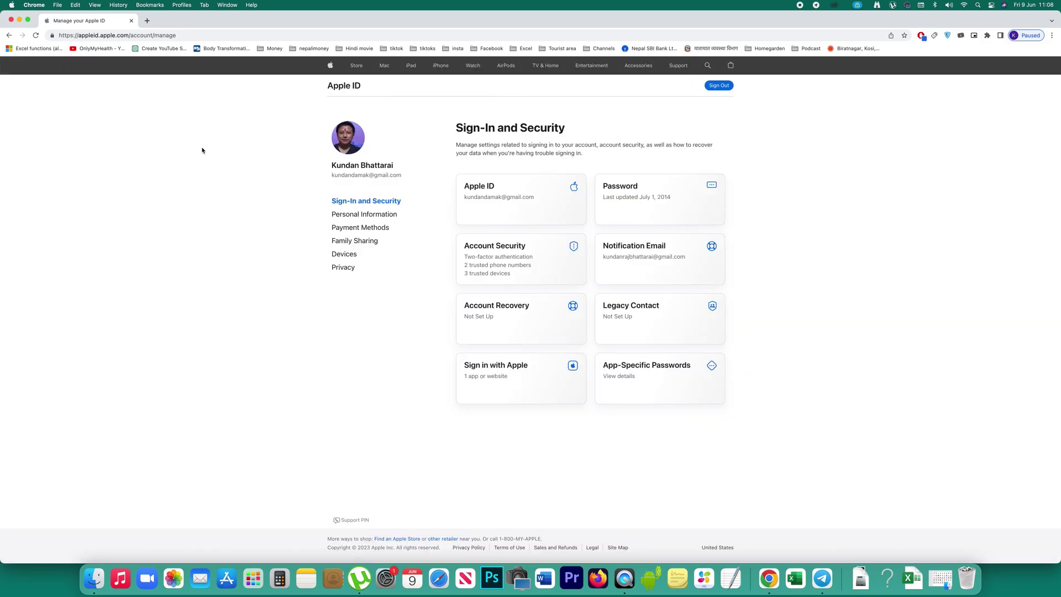